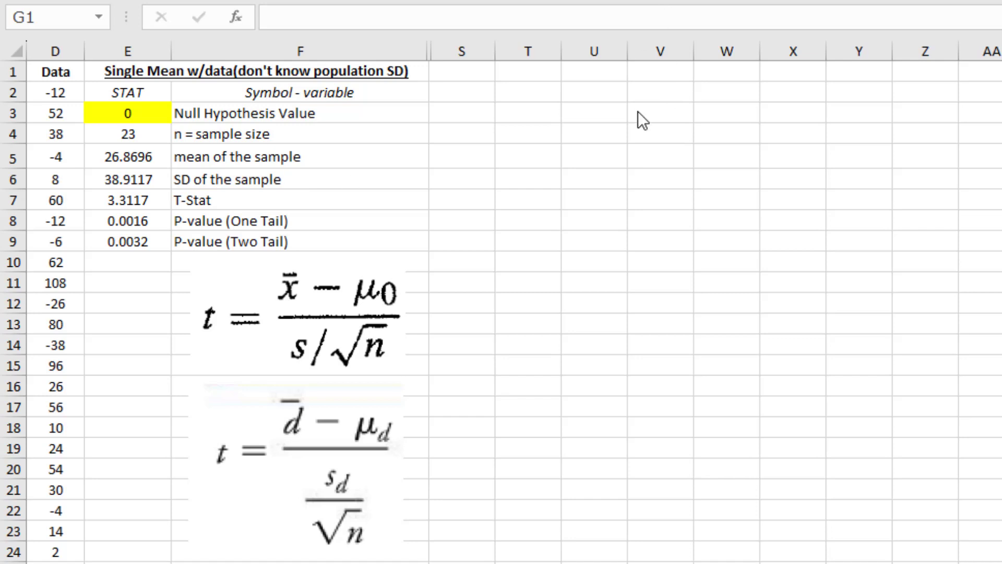
Step: Paste the copied Sample 1 and Sample 2 data with their headers into the worksheet starting at cell S1
{"action": "key", "text": "ctrl+space"}
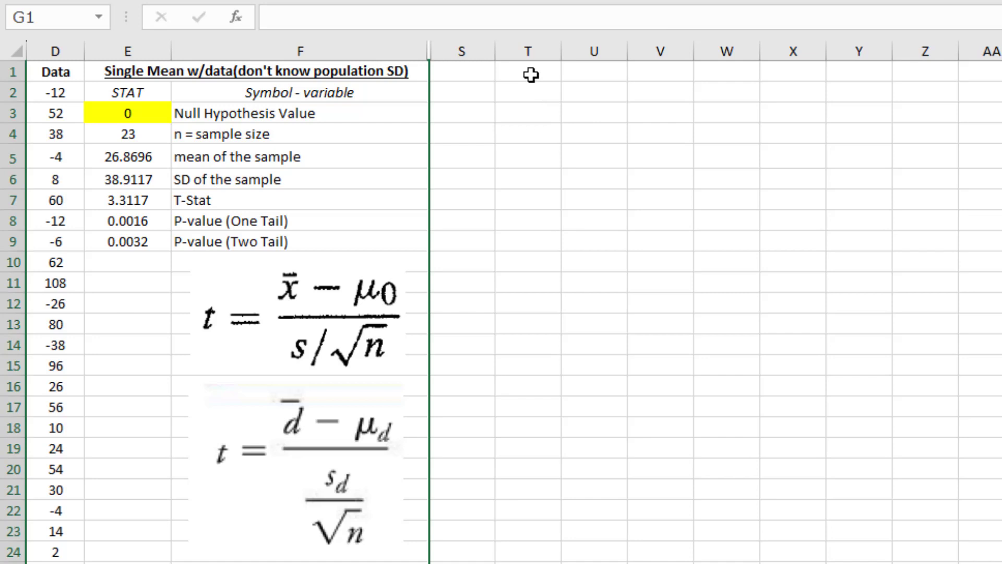
{"action": "key", "text": "alt+Tab"}
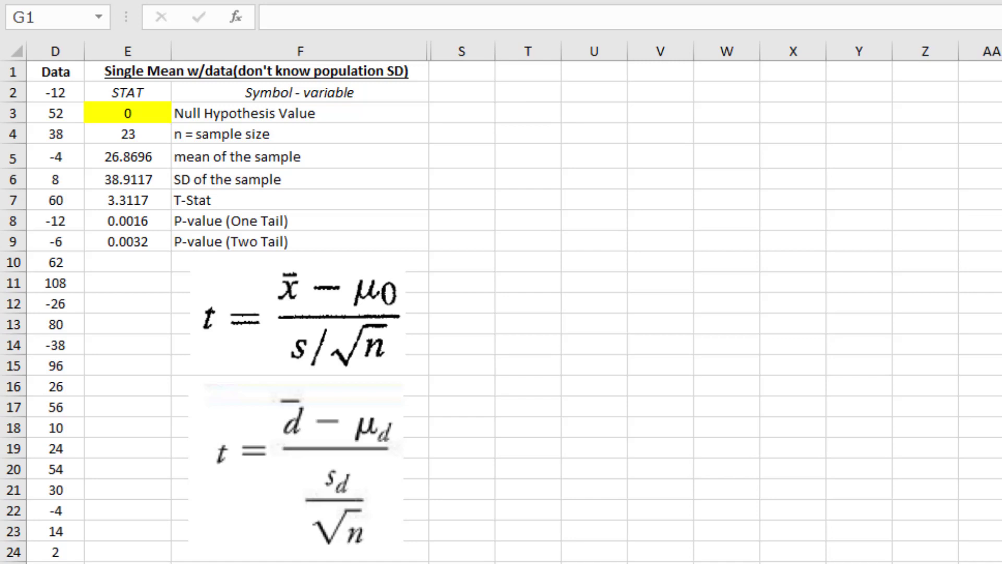
{"action": "left_click", "coordinate": [476, 77]}
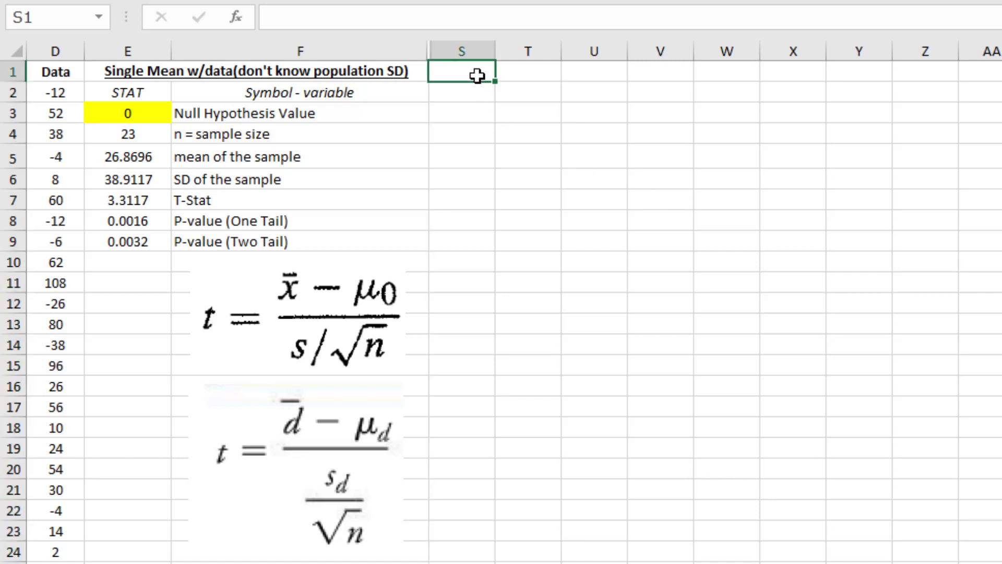
{"action": "key", "text": "ctrl+v"}
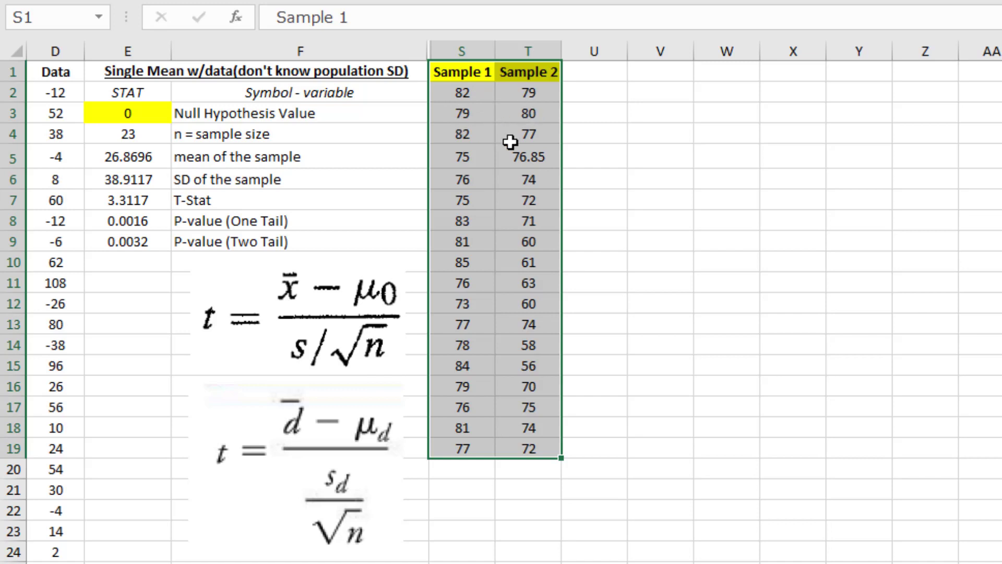
{"action": "left_click", "coordinate": [656, 140]}
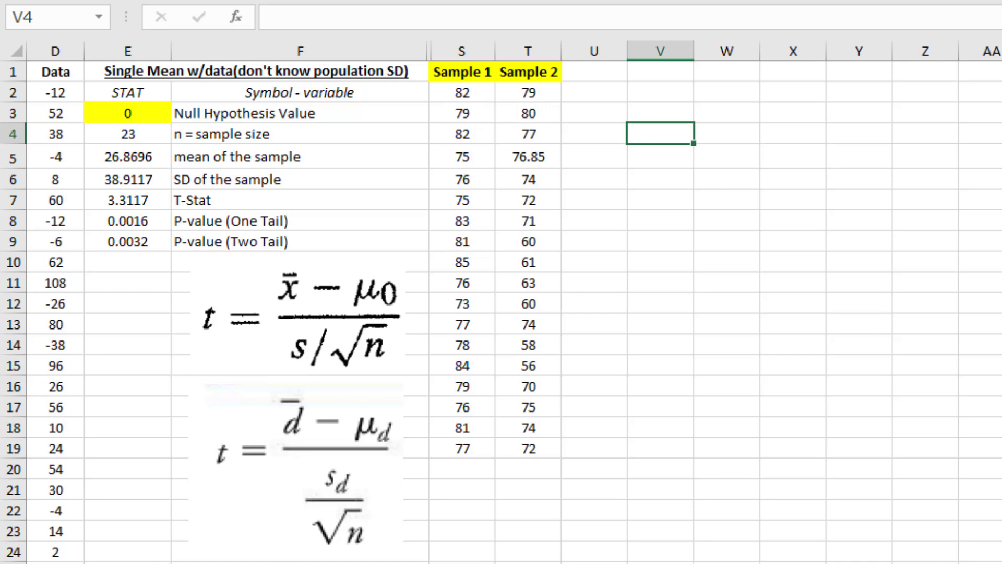
Step: Add a "Diff" column headed in U1 that subtracts Sample 2 from Sample 1 with =S2-T2, filled from U2 through U19
{"action": "left_click", "coordinate": [595, 72]}
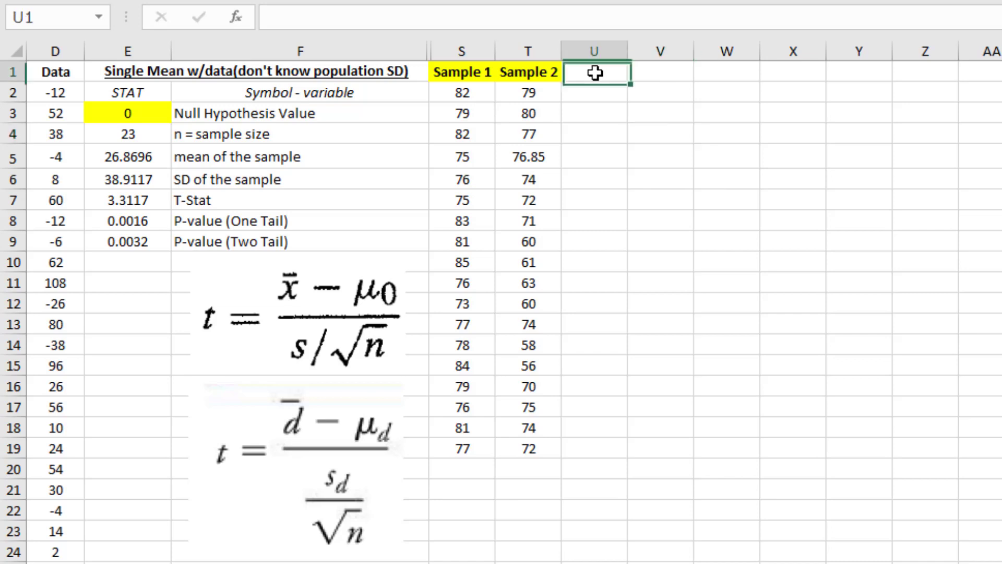
{"action": "type", "text": "Diff"}
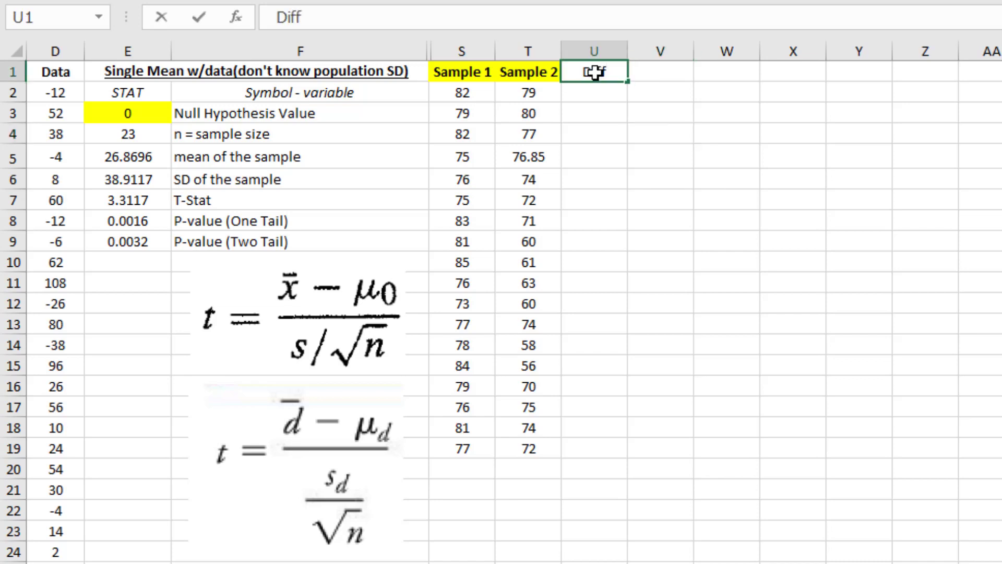
{"action": "key", "text": "Return"}
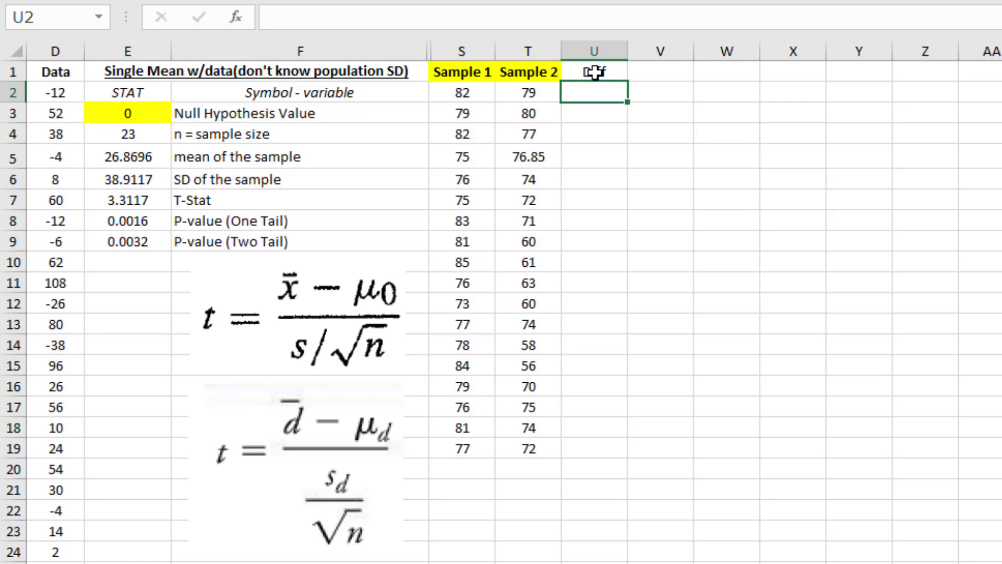
{"action": "type", "text": "="}
{"action": "left_click", "coordinate": [461, 91]}
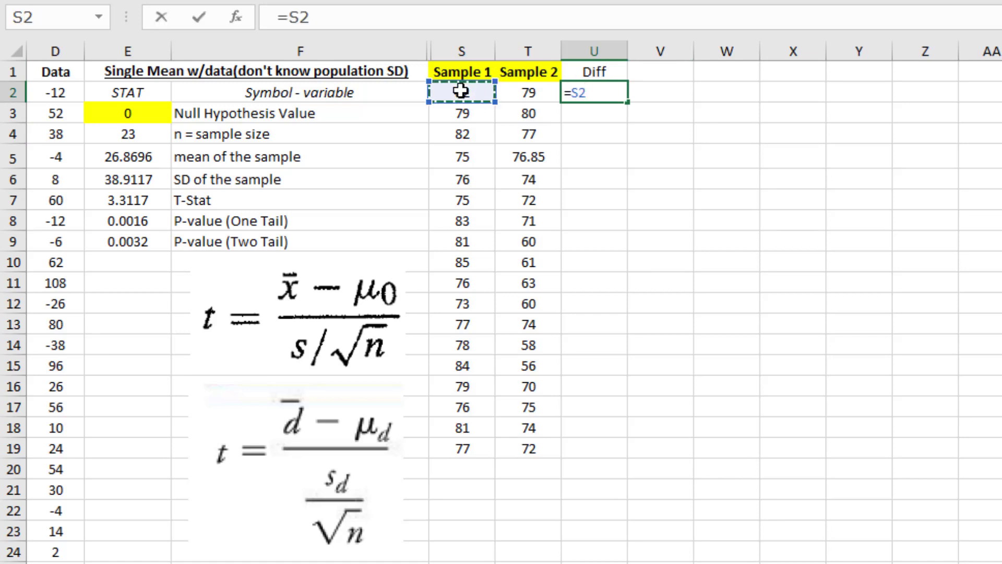
{"action": "type", "text": "-"}
{"action": "left_click", "coordinate": [514, 94]}
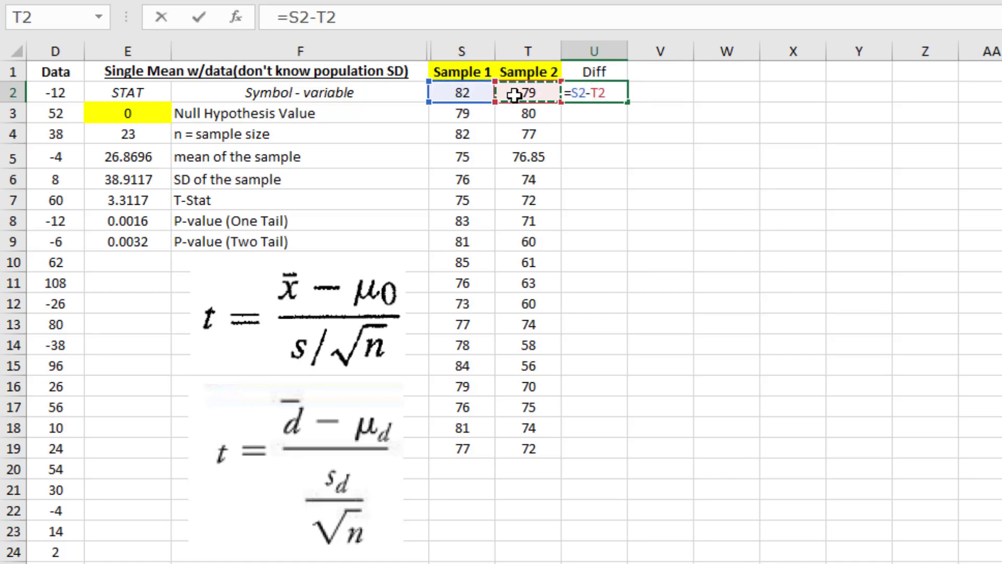
{"action": "key", "text": "Return"}
{"action": "left_click", "coordinate": [587, 93]}
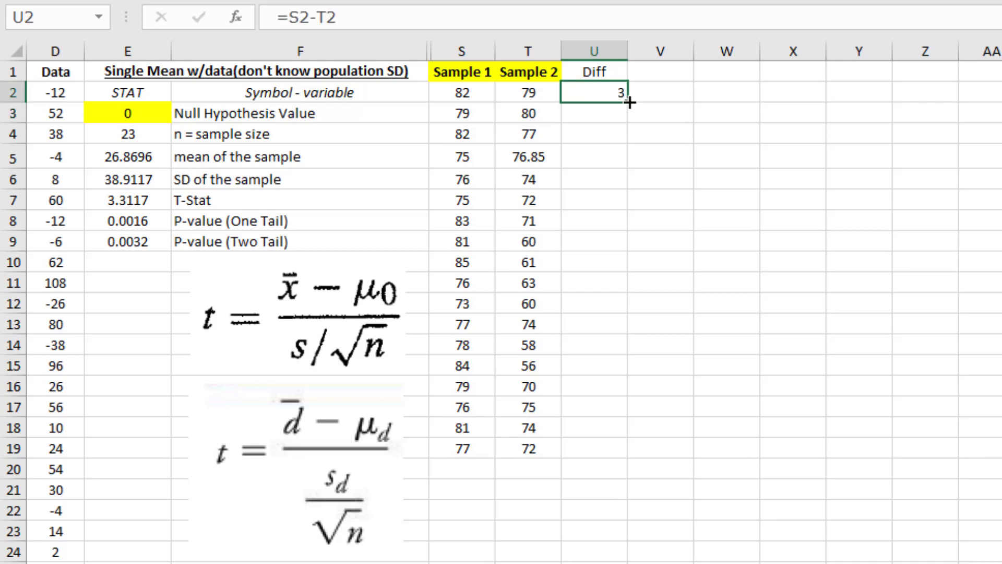
{"action": "left_click_drag", "start_coordinate": [630, 102], "coordinate": [613, 459]}
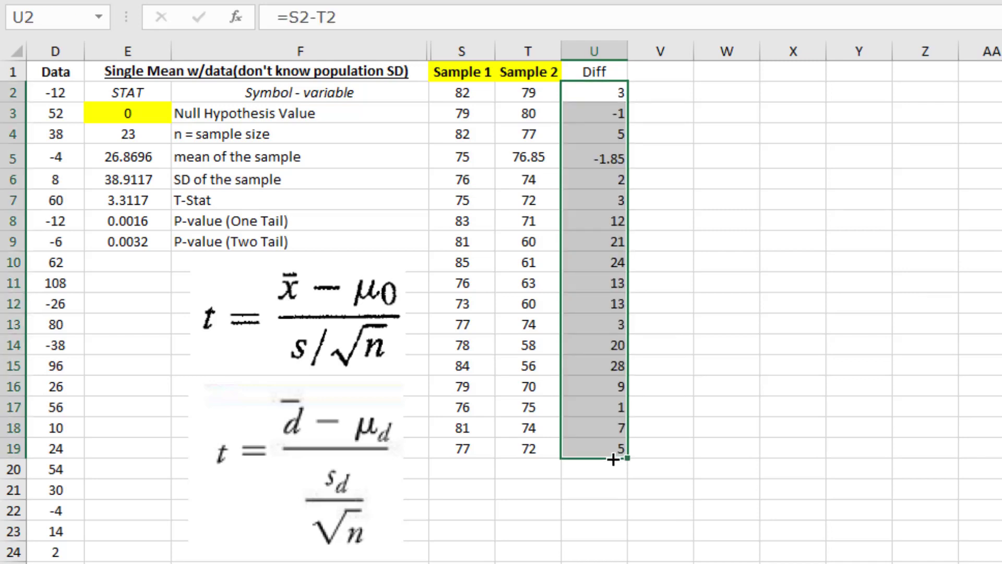
Step: Clear the old data in D2:D24 and paste the differences from U2:U19 there starting at D2 as values only
{"action": "left_click_drag", "start_coordinate": [44, 92], "coordinate": [55, 556]}
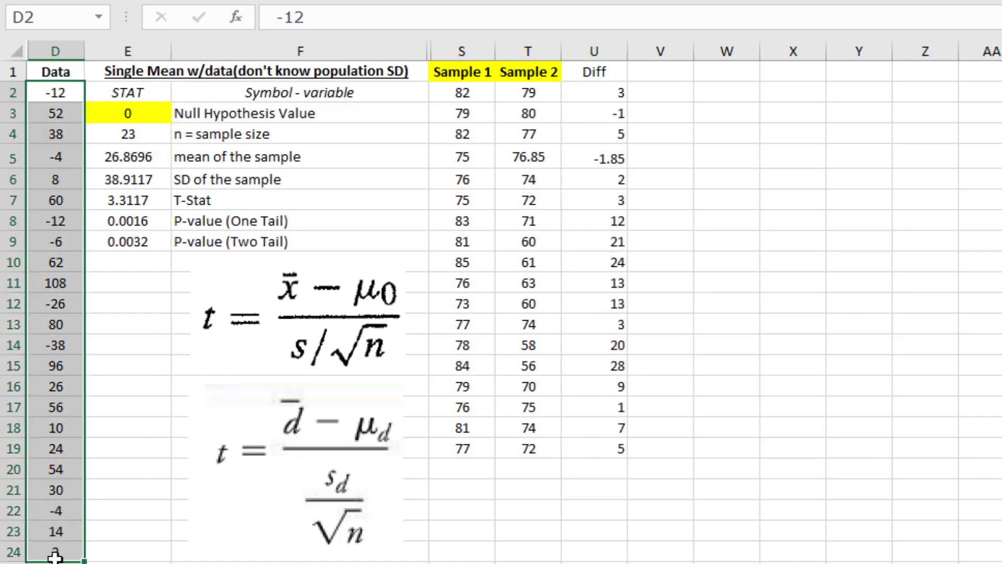
{"action": "key", "text": "Delete"}
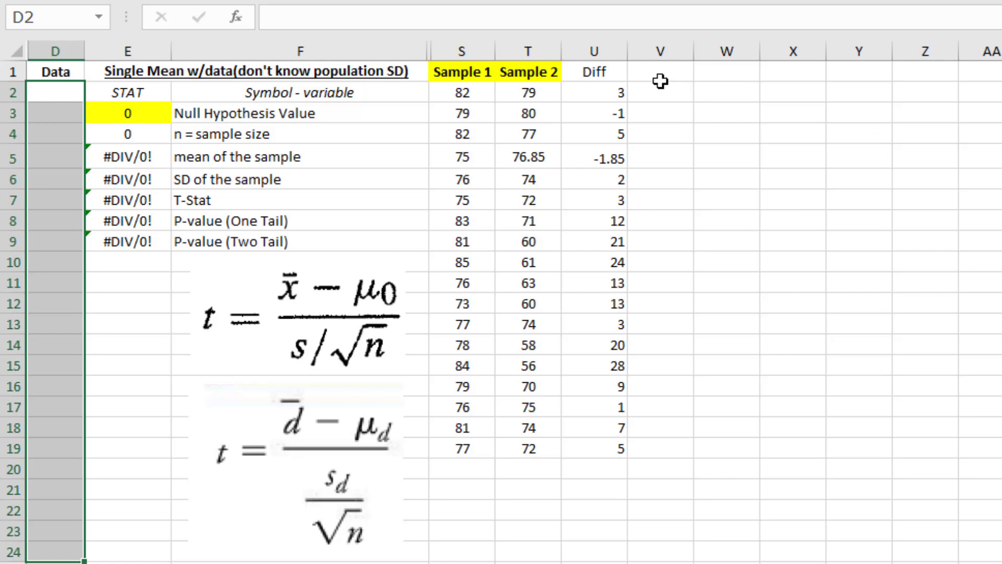
{"action": "left_click_drag", "start_coordinate": [594, 91], "coordinate": [588, 443]}
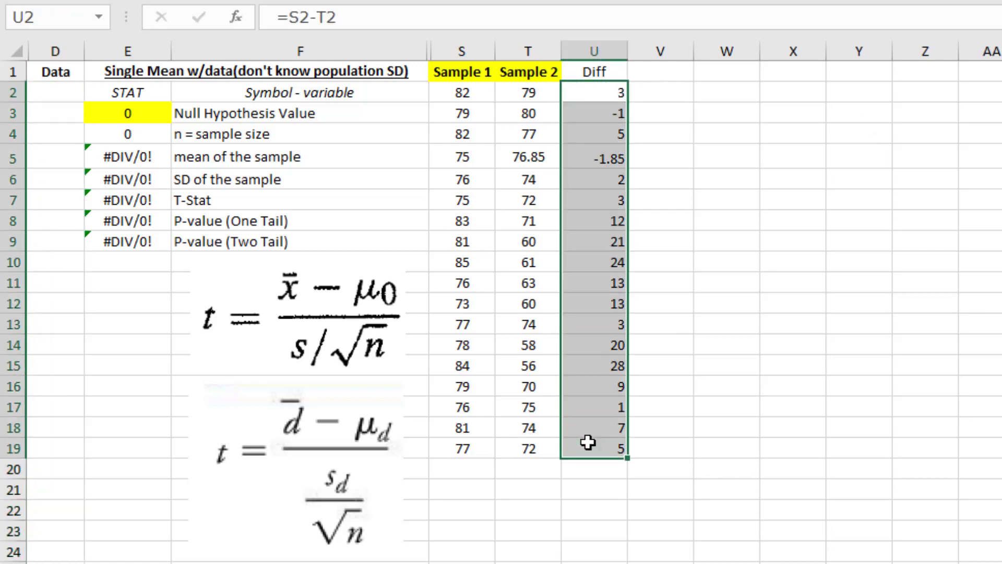
{"action": "key", "text": "ctrl+c"}
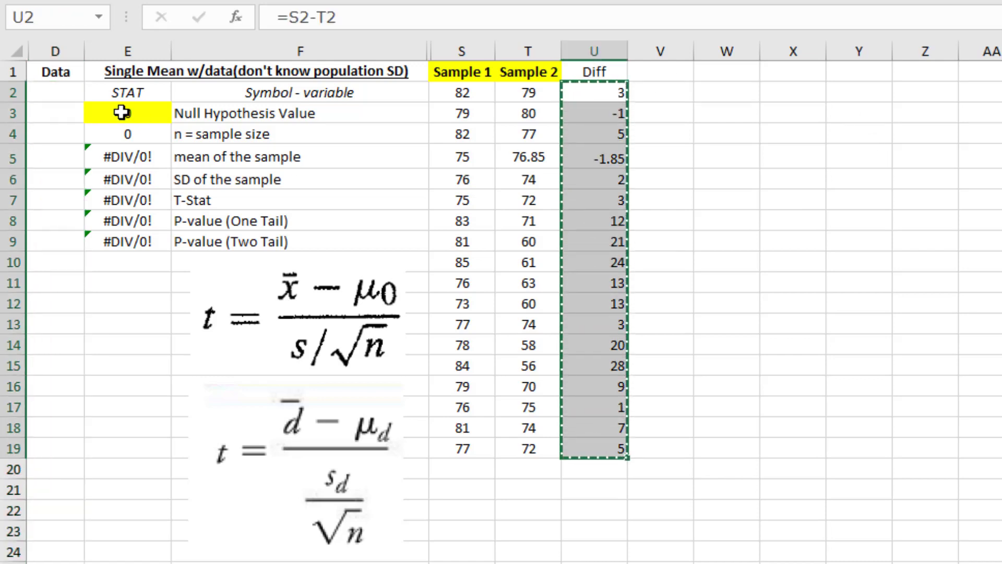
{"action": "left_click", "coordinate": [63, 93]}
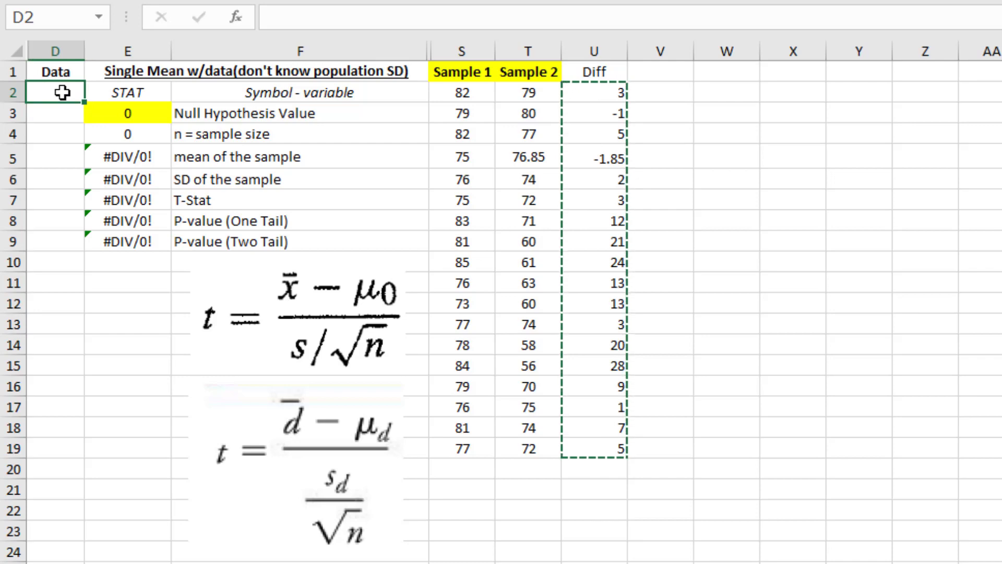
{"action": "key", "text": "ctrl+alt+v"}
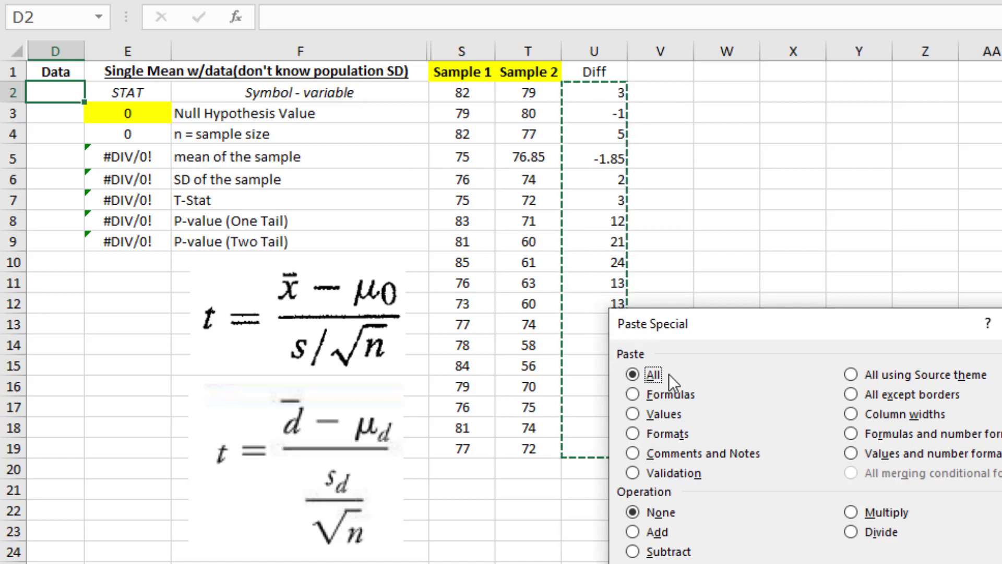
{"action": "left_click", "coordinate": [649, 413]}
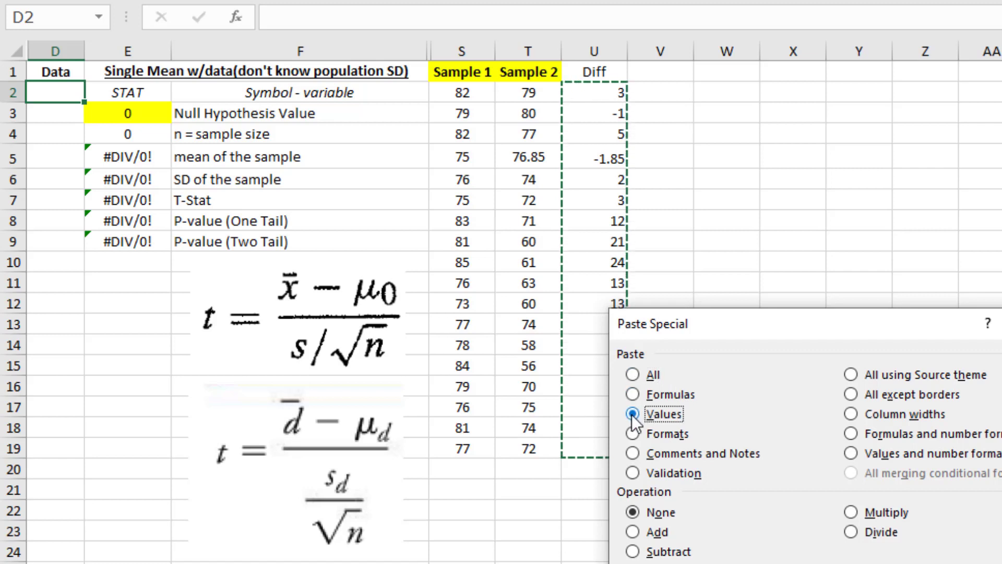
{"action": "key", "text": "Return"}
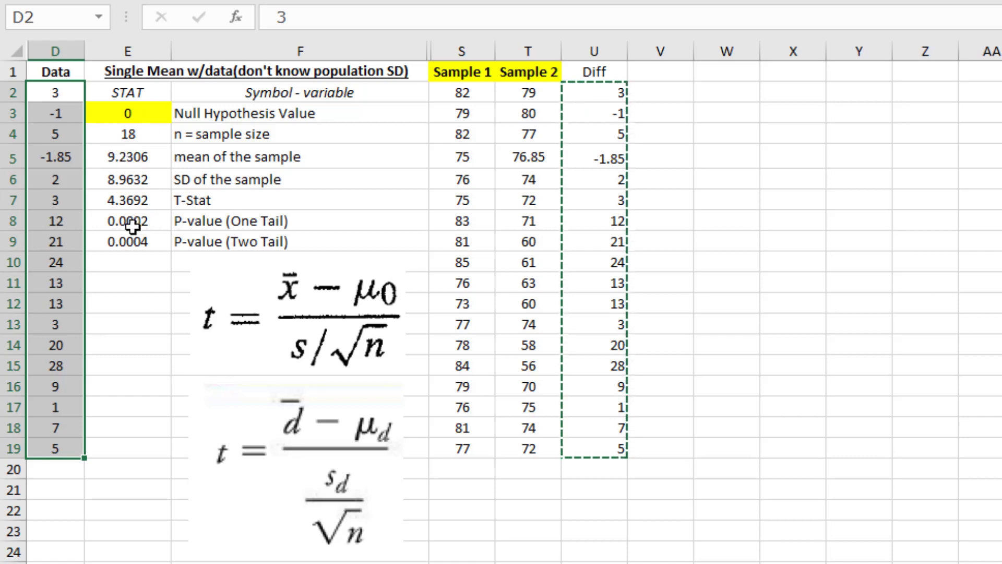
Step: Set the null hypothesis value in cell E3 to 10
{"action": "left_click", "coordinate": [150, 116]}
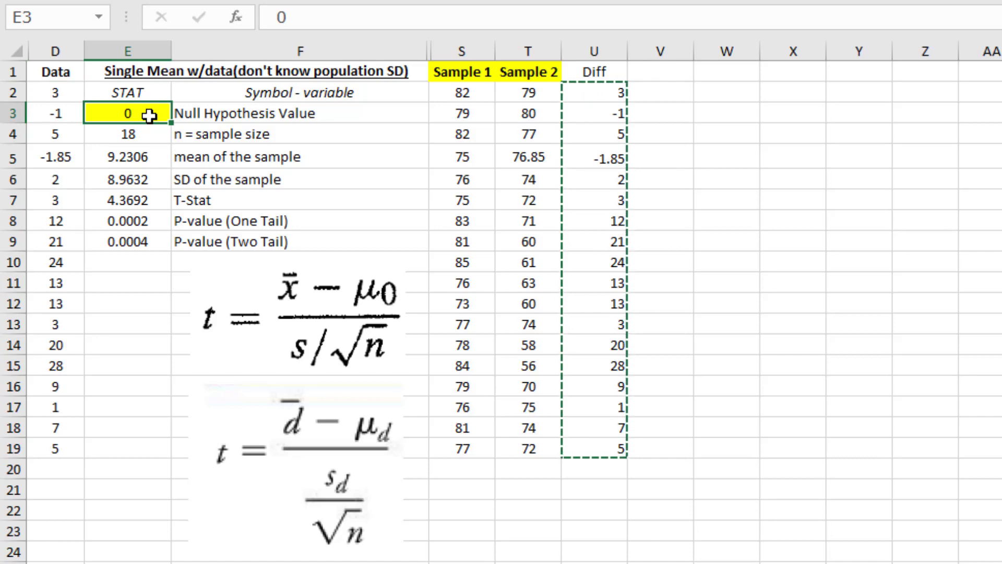
{"action": "type", "text": "10"}
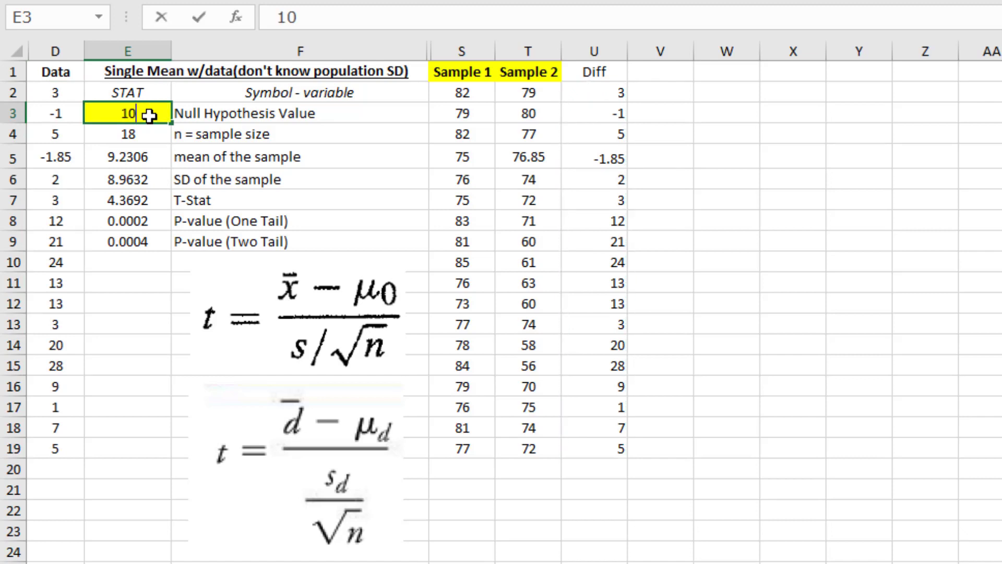
{"action": "key", "text": "Return"}
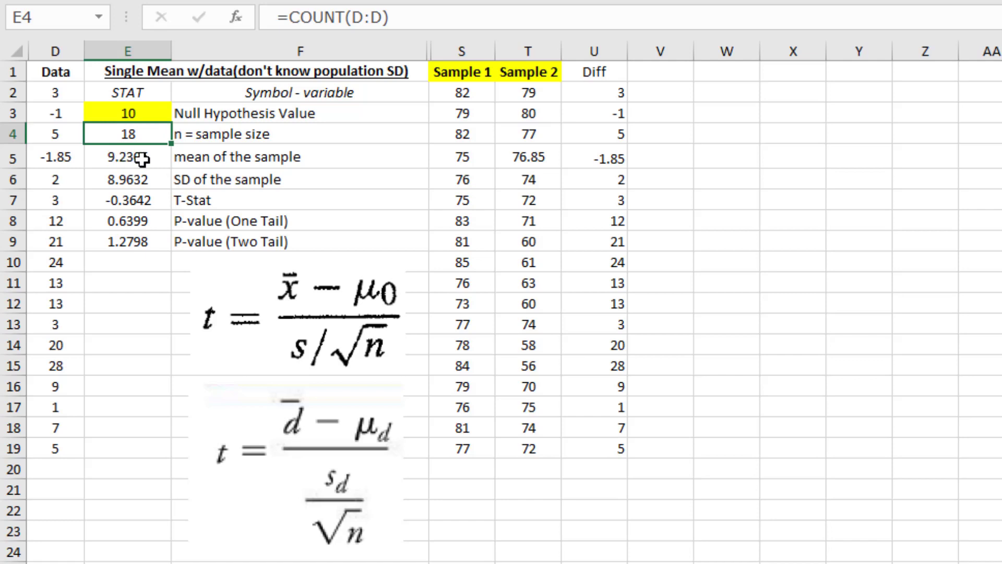
Step: Set the null hypothesis value in cell E3 to 5
{"action": "left_click", "coordinate": [140, 115]}
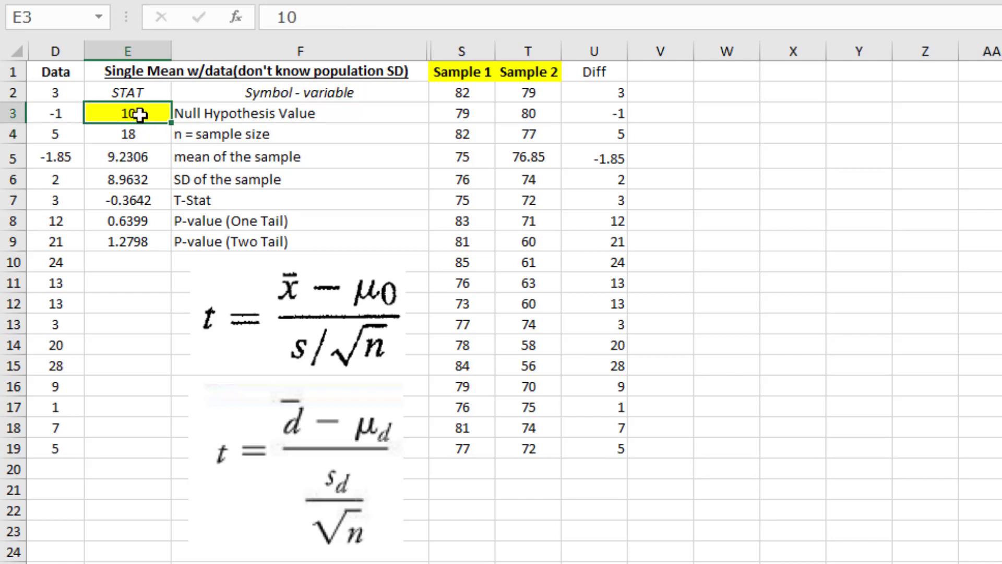
{"action": "type", "text": "5"}
{"action": "key", "text": "Return"}
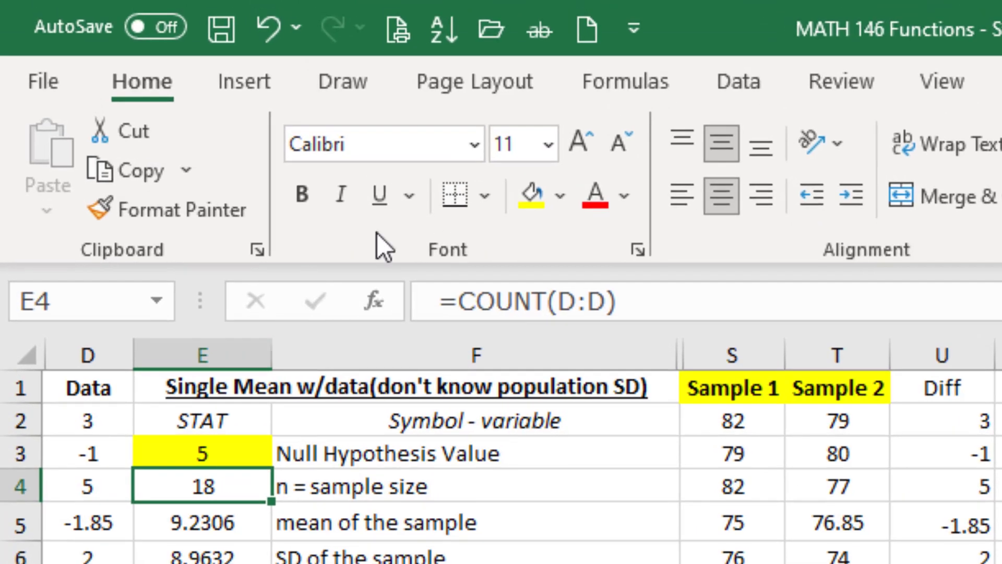
Step: Open the Data Analysis tool "t-Test: Paired Two Sample for Means"
{"action": "left_click", "coordinate": [757, 82]}
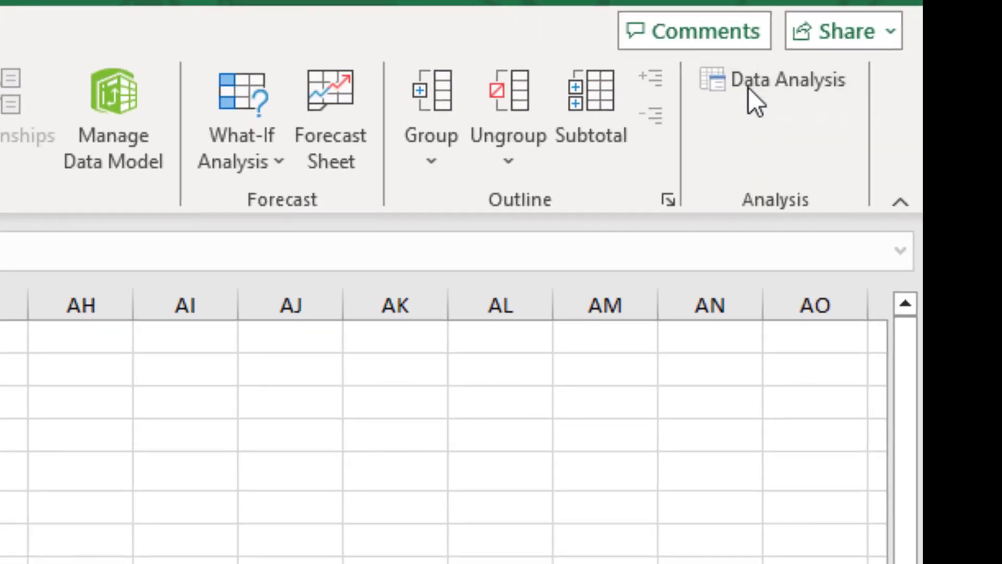
{"action": "left_click", "coordinate": [749, 88]}
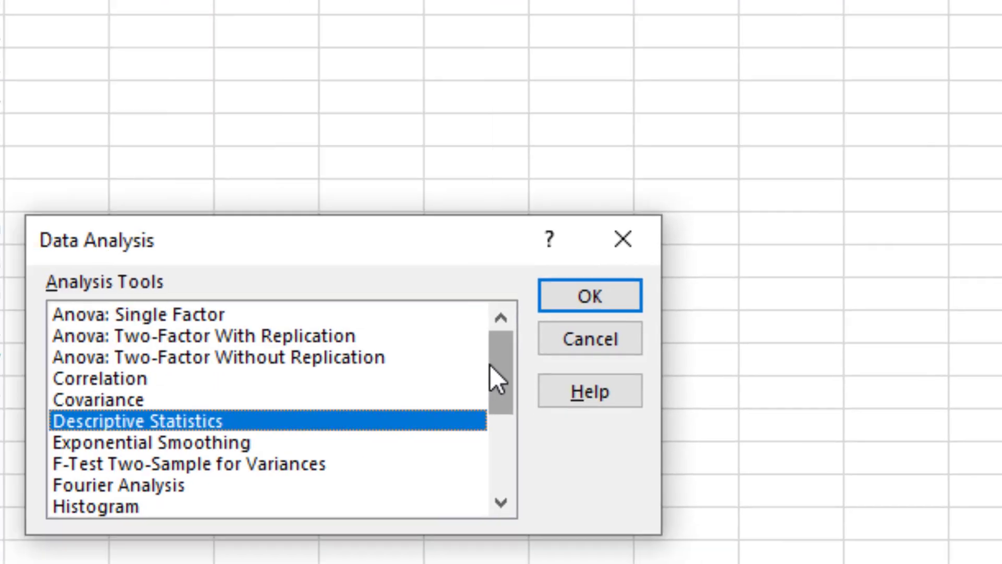
{"action": "left_click_drag", "start_coordinate": [490, 365], "coordinate": [485, 512]}
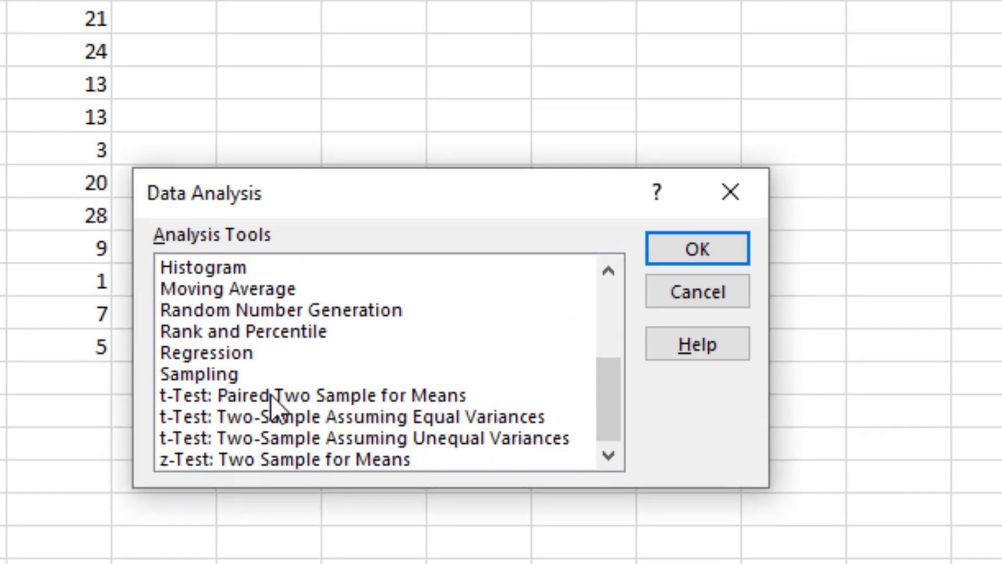
{"action": "double_click", "coordinate": [380, 395]}
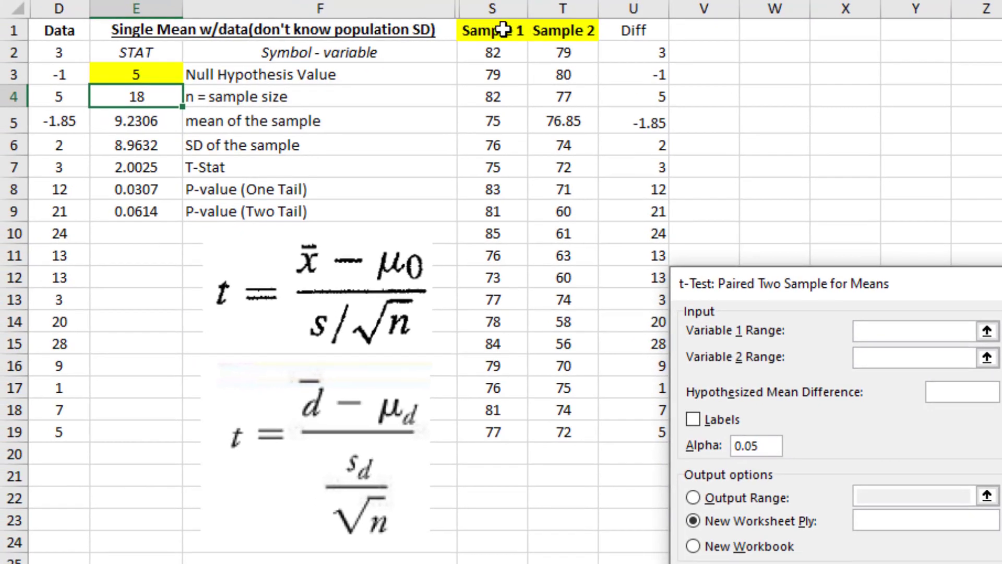
Step: Run the paired t-test on S1:S19 and T1:T19 with labels, a hypothesized mean difference of 5 and output to a new worksheet
{"action": "left_click_drag", "start_coordinate": [506, 29], "coordinate": [509, 430]}
{"action": "left_click", "coordinate": [869, 357]}
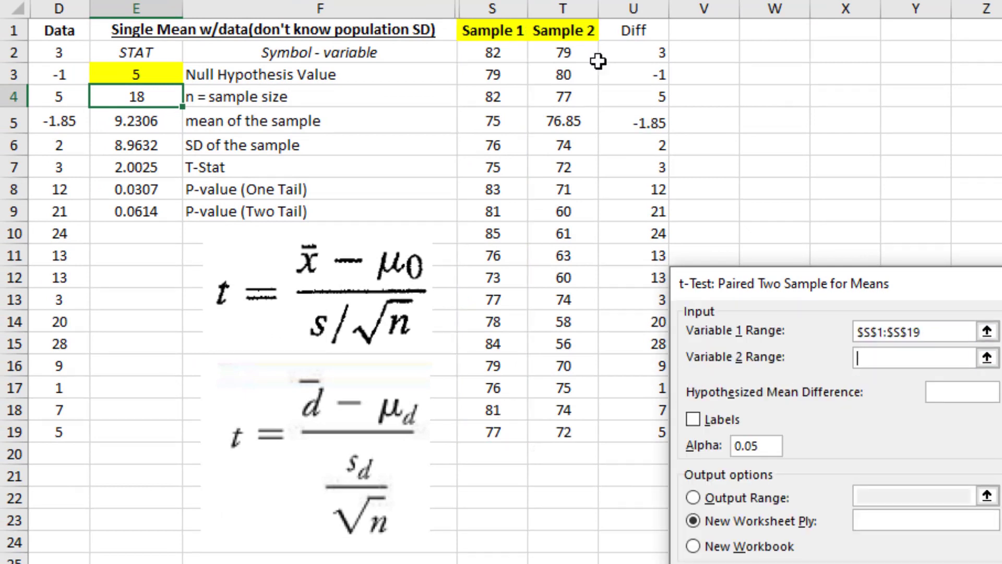
{"action": "left_click_drag", "start_coordinate": [574, 31], "coordinate": [566, 428]}
{"action": "left_click", "coordinate": [695, 419]}
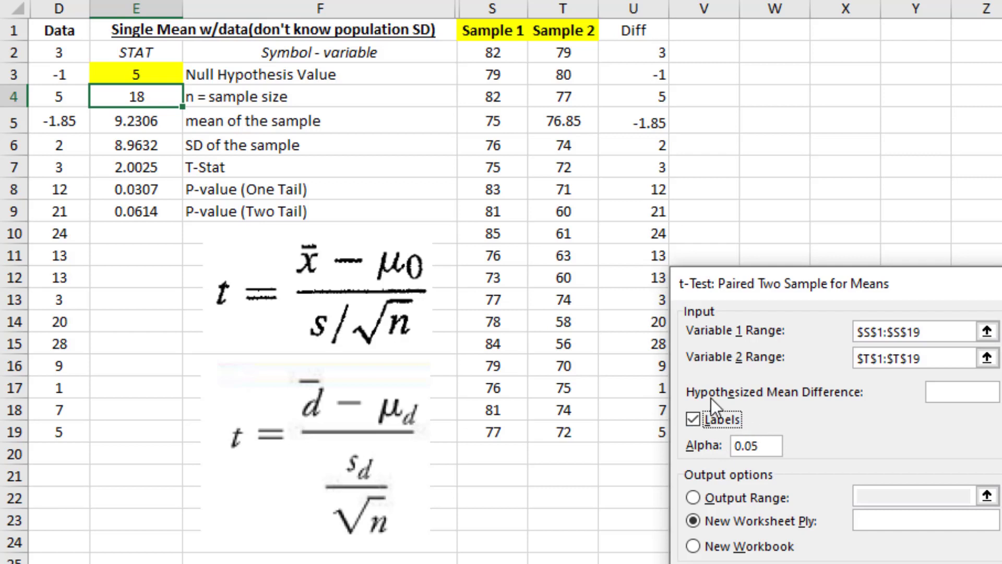
{"action": "left_click", "coordinate": [947, 392]}
{"action": "key", "text": "Return"}
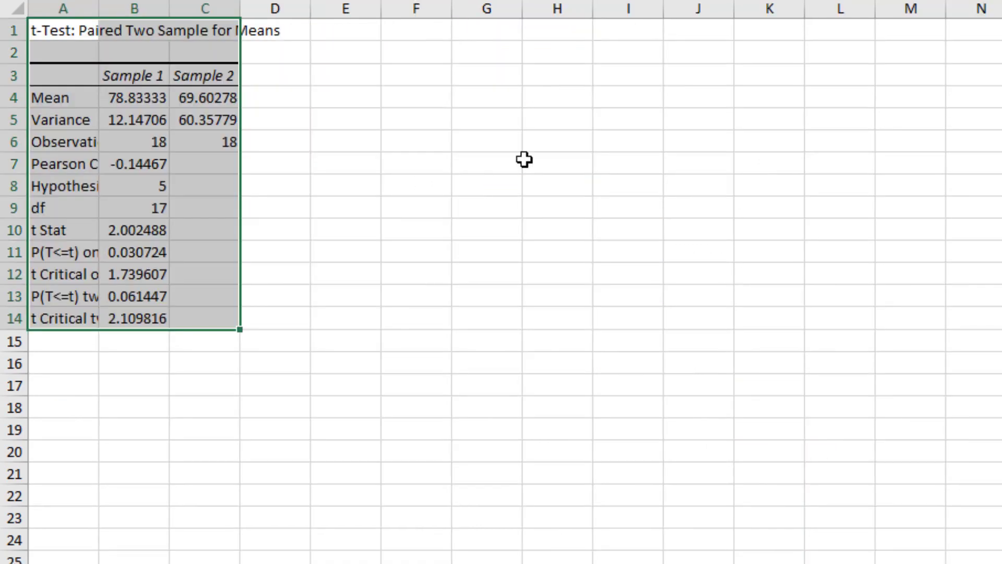
Step: Autofit all column widths on the t-test results sheet so the labels fit
{"action": "left_click", "coordinate": [12, 7]}
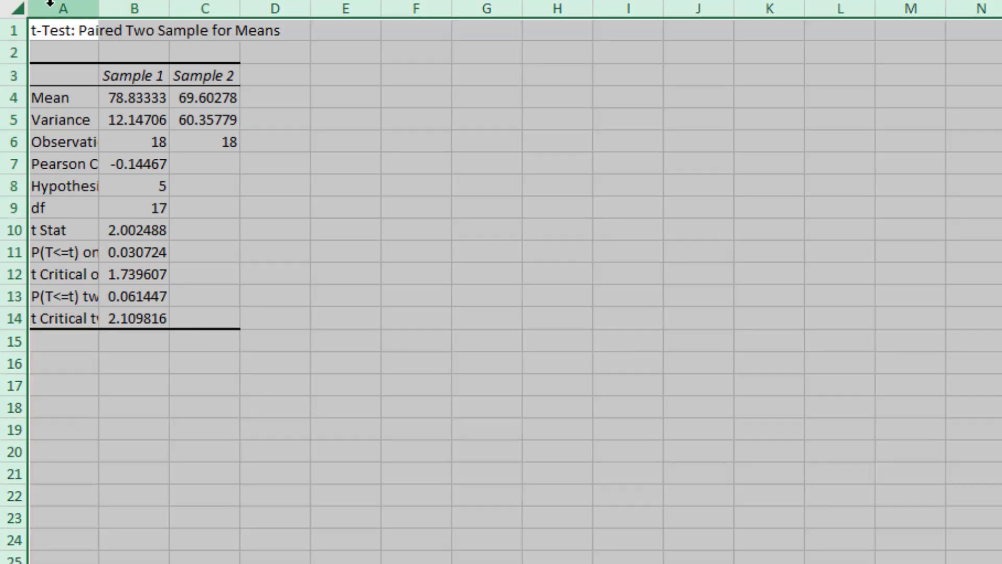
{"action": "double_click", "coordinate": [98, 7]}
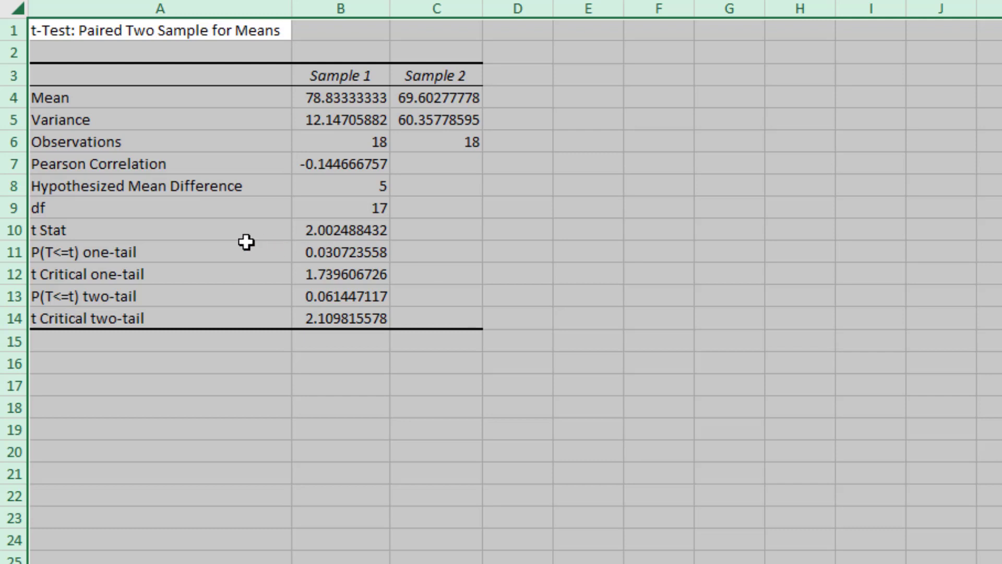
Step: Examine the t Stat, the one-tail and two-tail p-values and the one-tail critical value, and return to the data sheet
{"action": "left_click", "coordinate": [329, 228]}
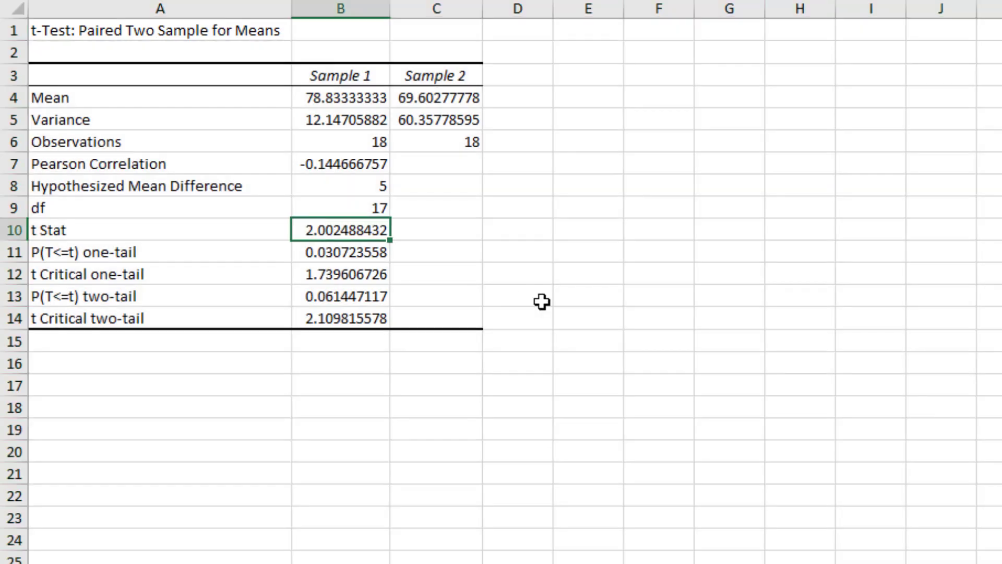
{"action": "left_click", "coordinate": [340, 254]}
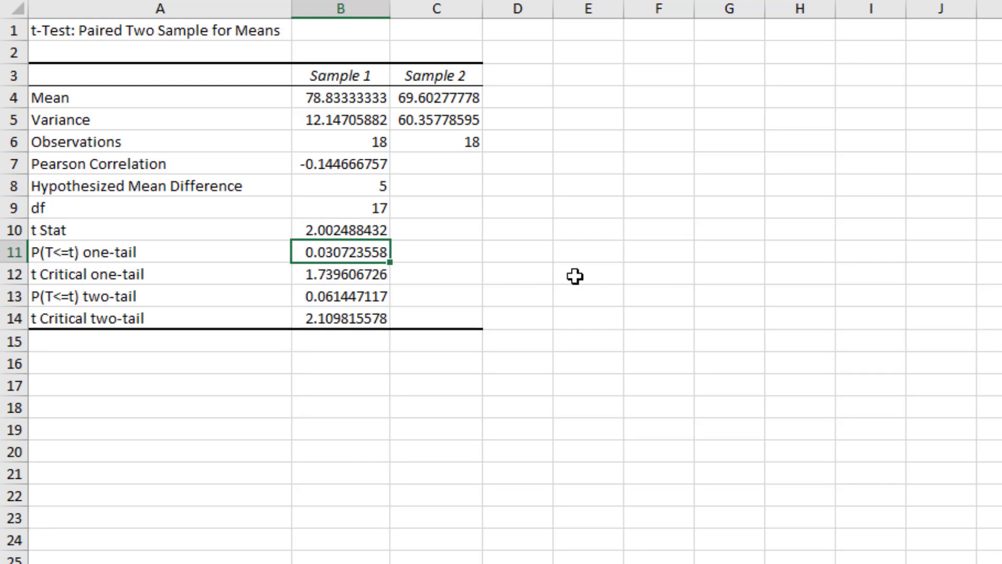
{"action": "left_click", "coordinate": [362, 293]}
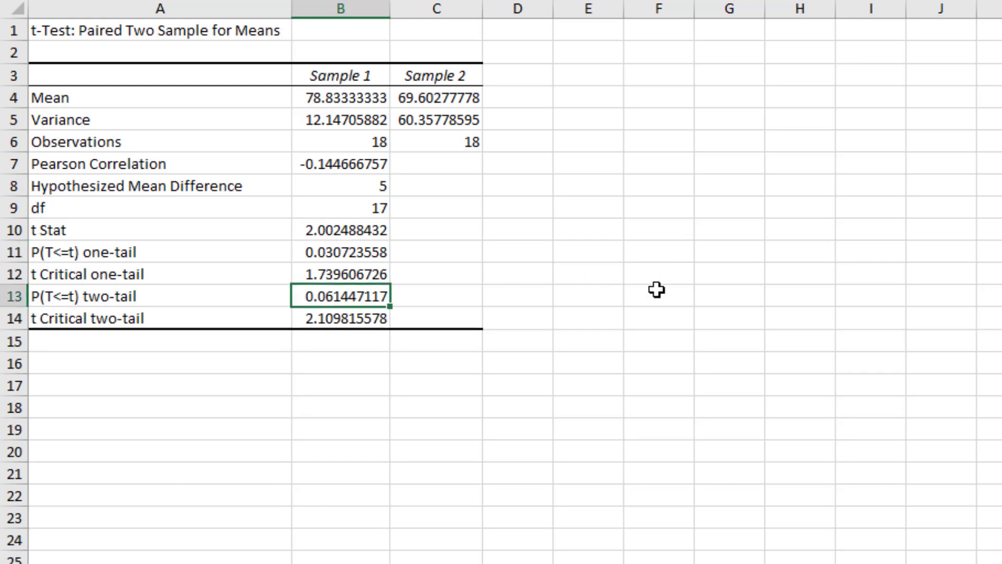
{"action": "left_click", "coordinate": [112, 277]}
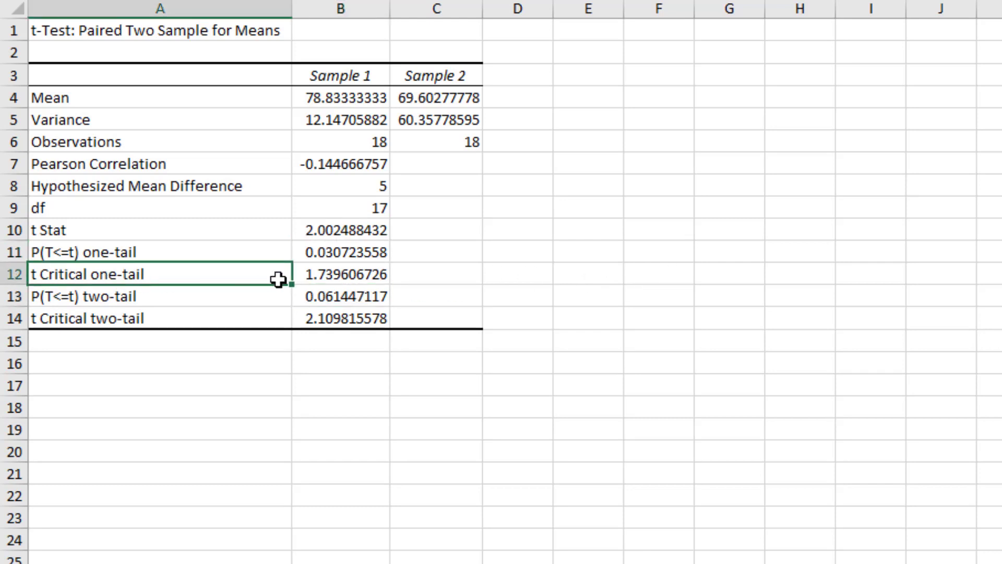
{"action": "left_click", "coordinate": [328, 277]}
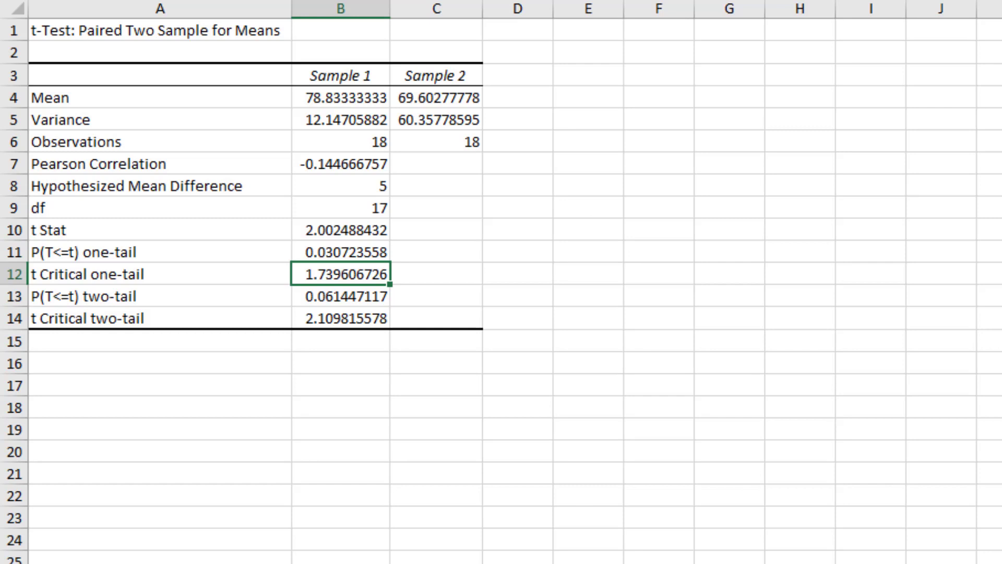
{"action": "key", "text": "ctrl+Page_Down"}
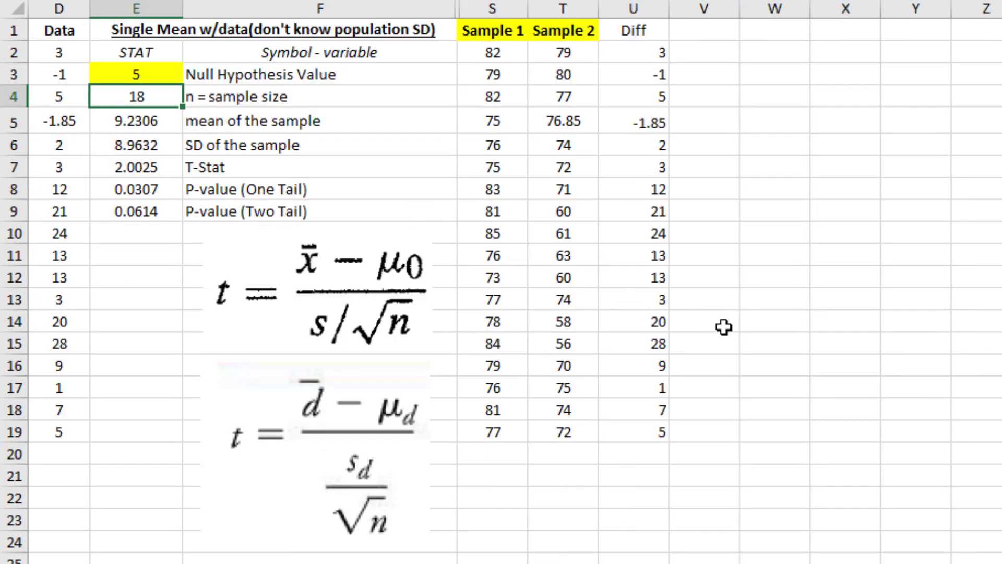